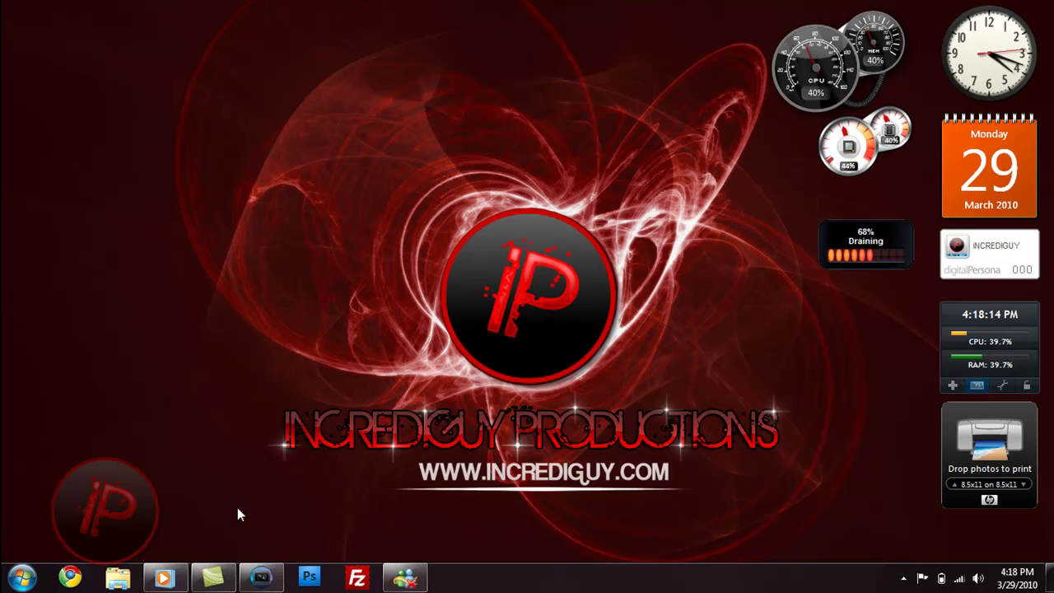
Step: Play back the finished intro video in the media player, then minimise the player
left_click(164, 577)
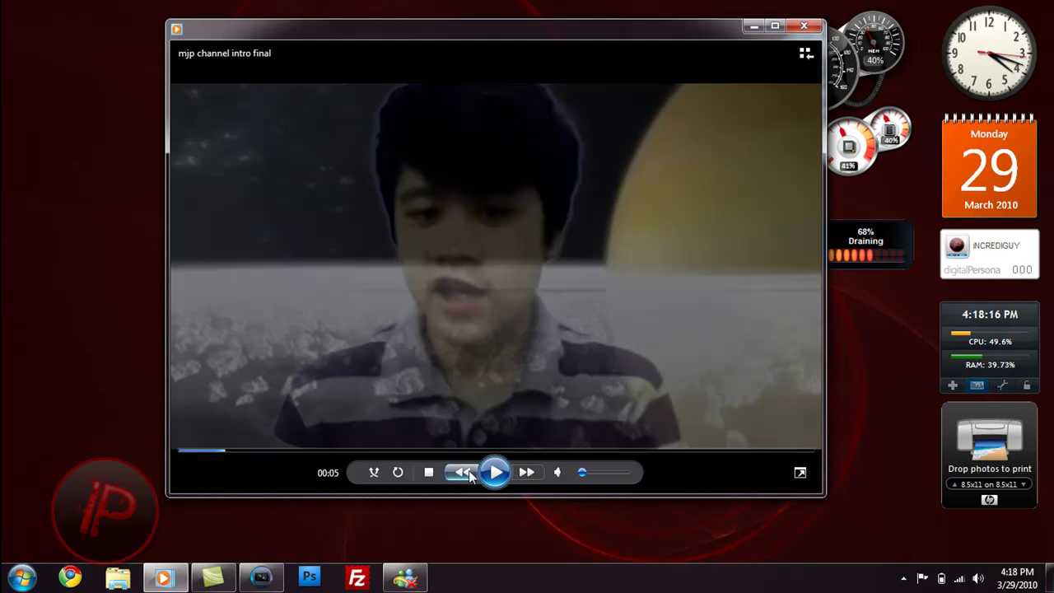
left_click(485, 471)
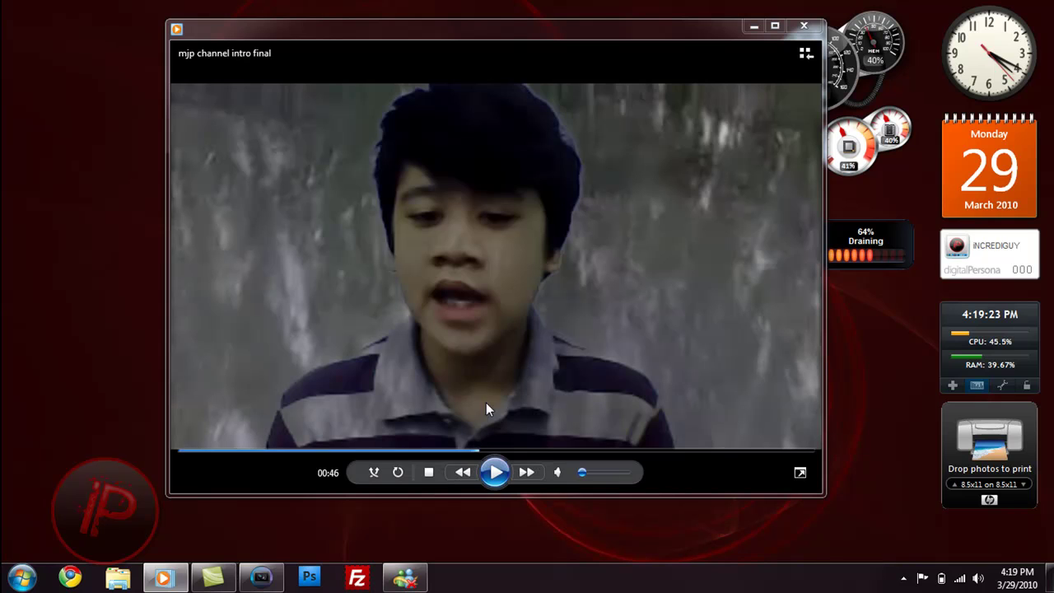
left_click(495, 472)
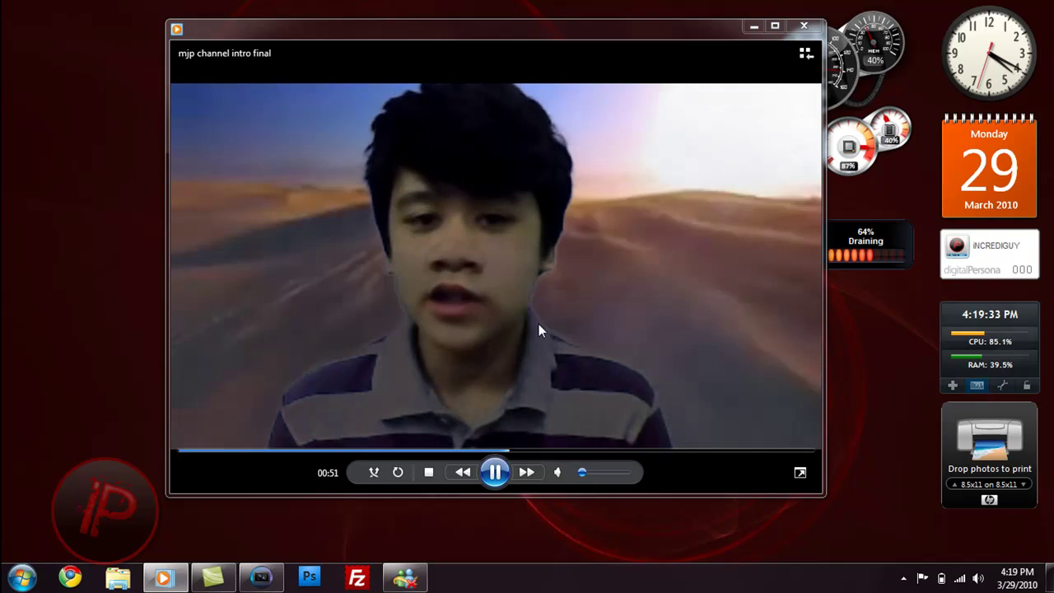
left_click(496, 472)
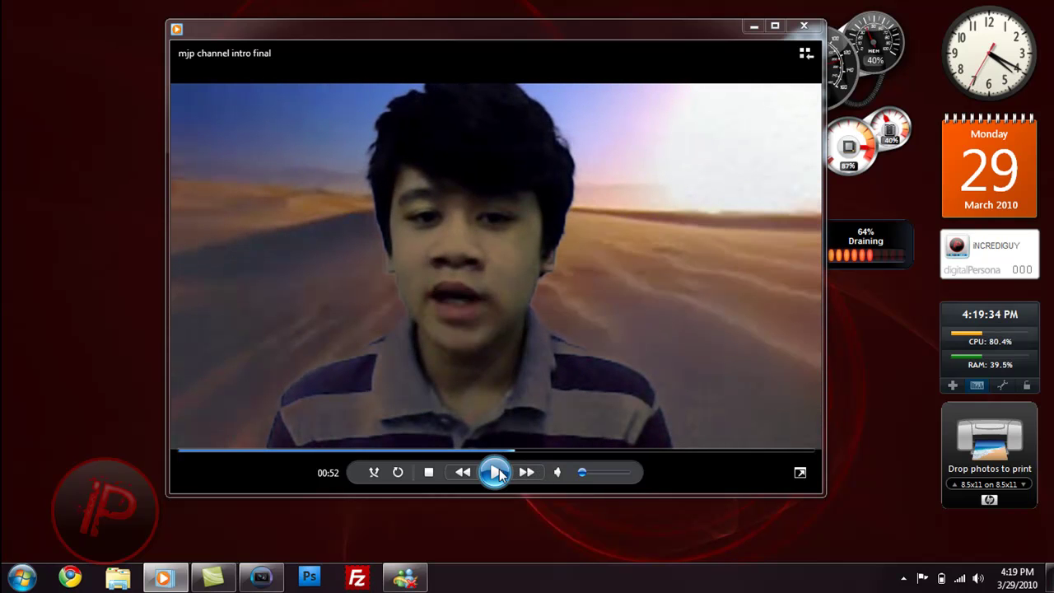
left_click(751, 27)
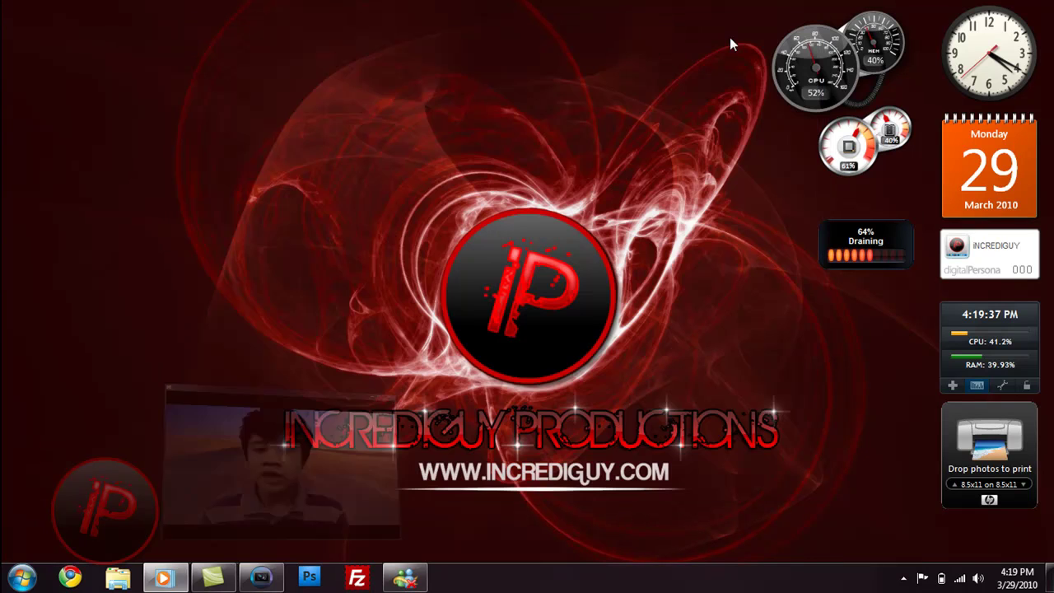
Step: Restore Vegas and insert two empty video tracks into the timeline
left_click(271, 569)
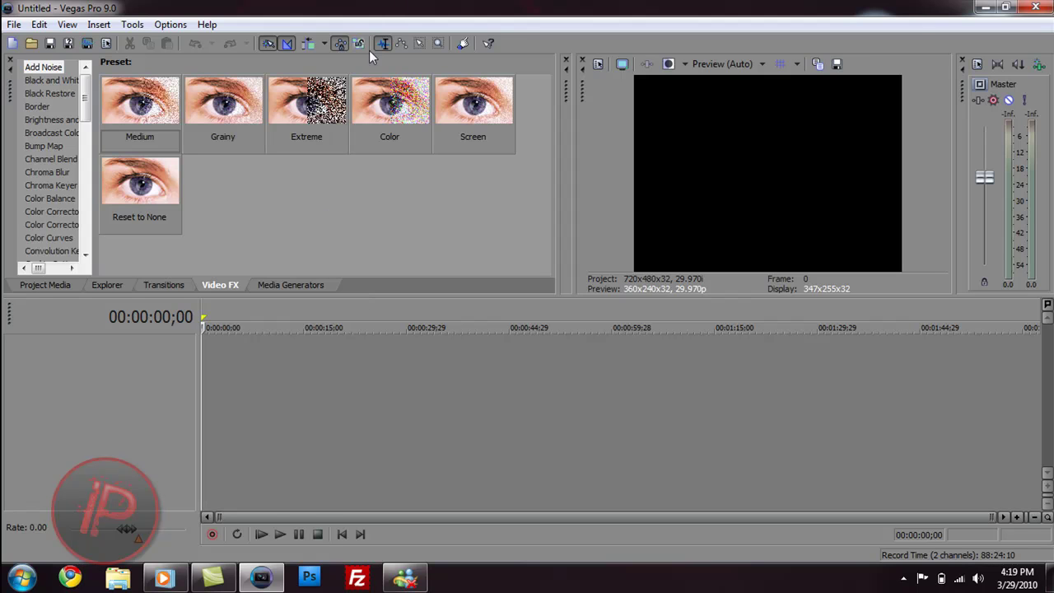
right_click(147, 442)
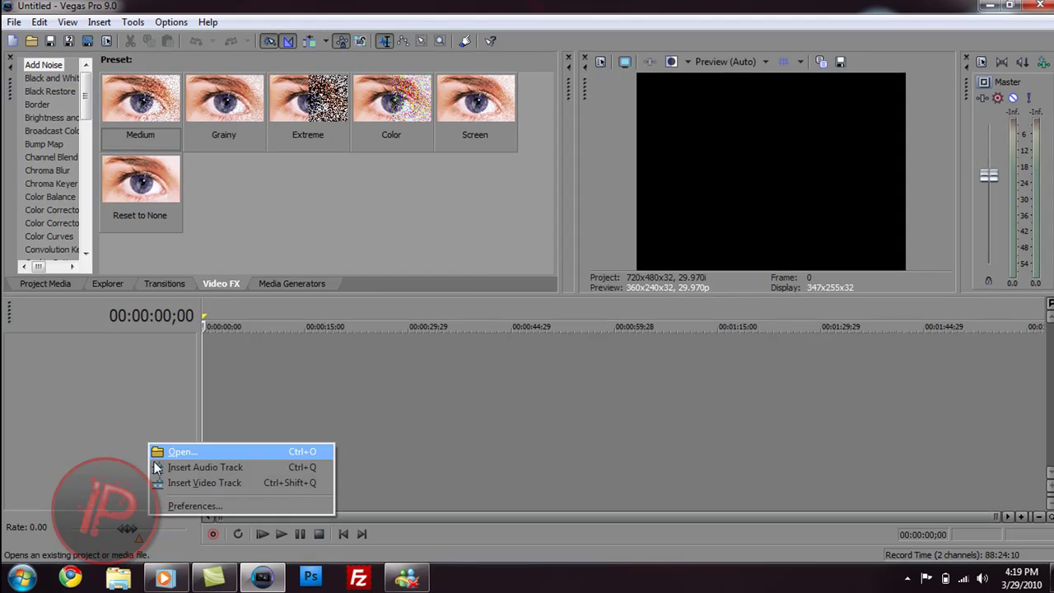
left_click(160, 482)
right_click(151, 466)
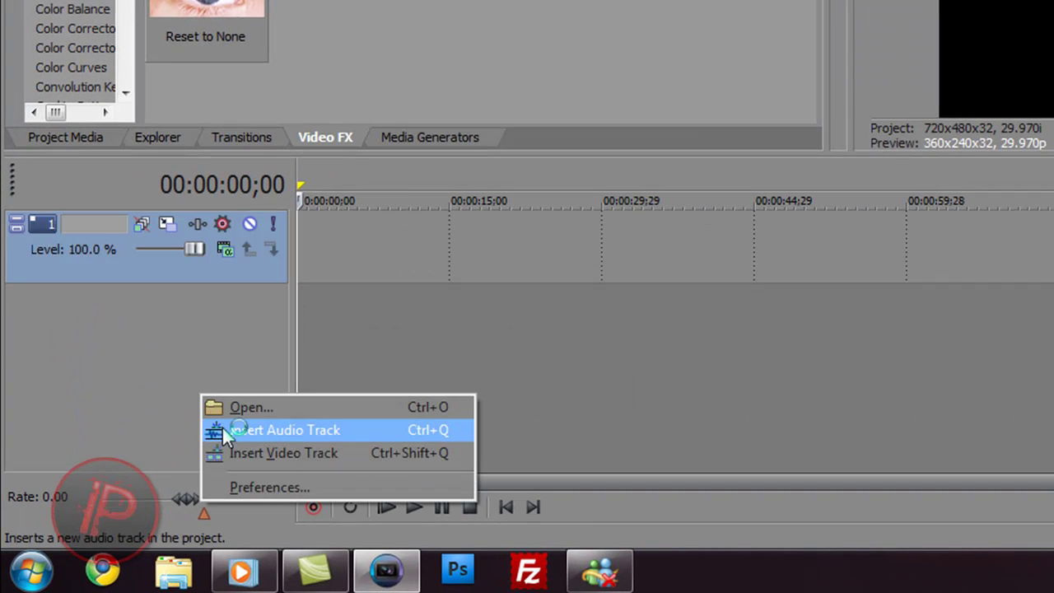
left_click(221, 447)
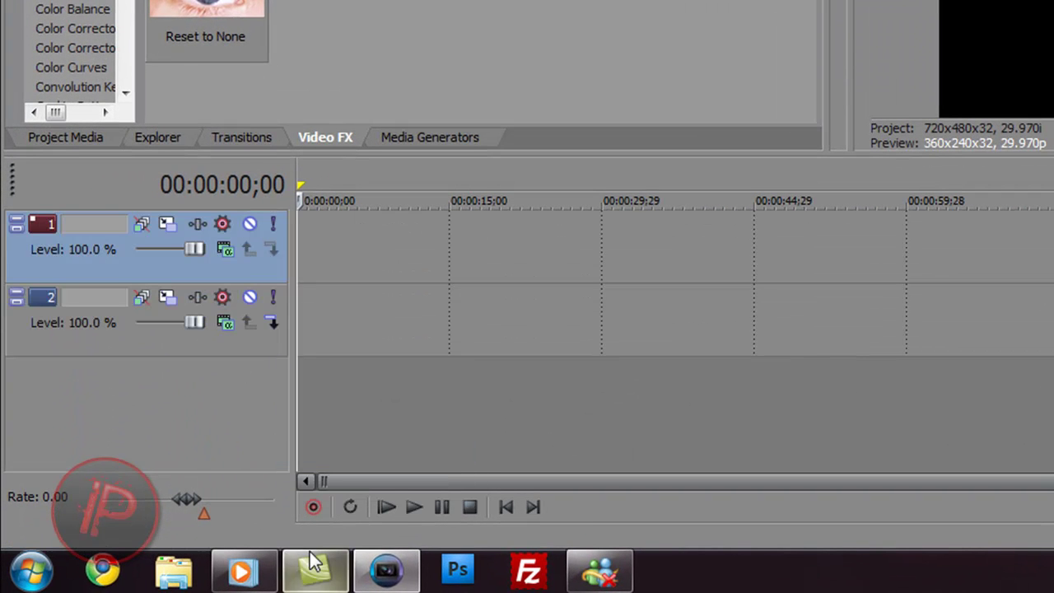
left_click(24, 559)
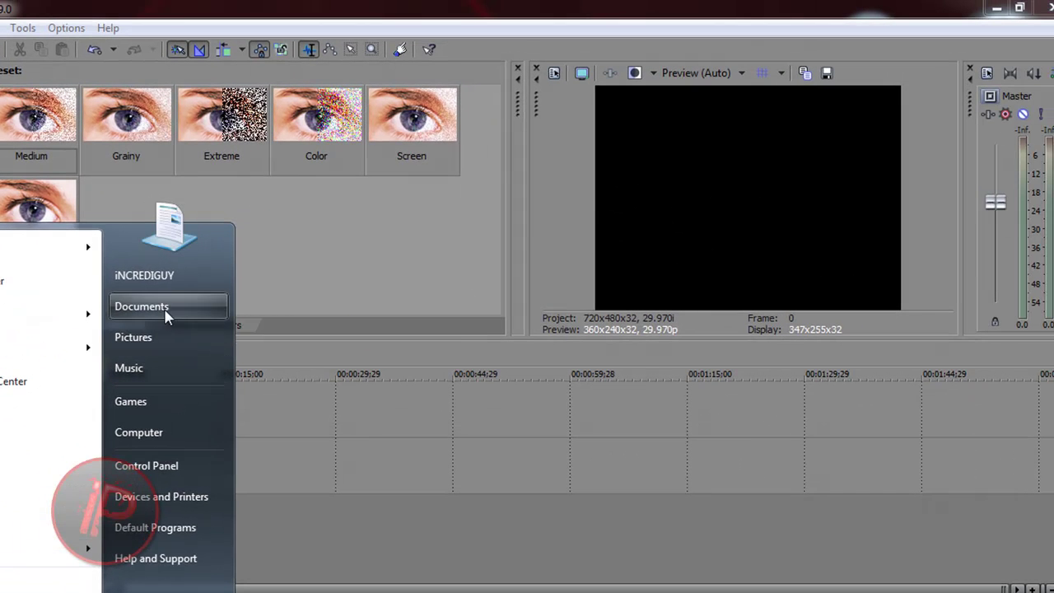
key("Escape")
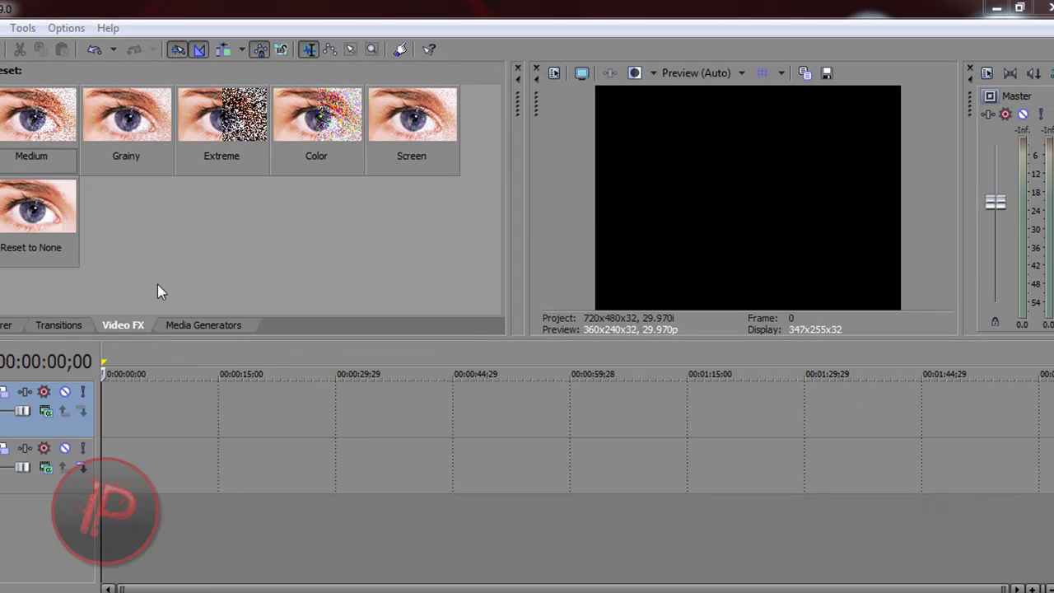
Step: Drag the 'chanel intro' clip from the Videos library onto the Vegas timeline
left_click(383, 343)
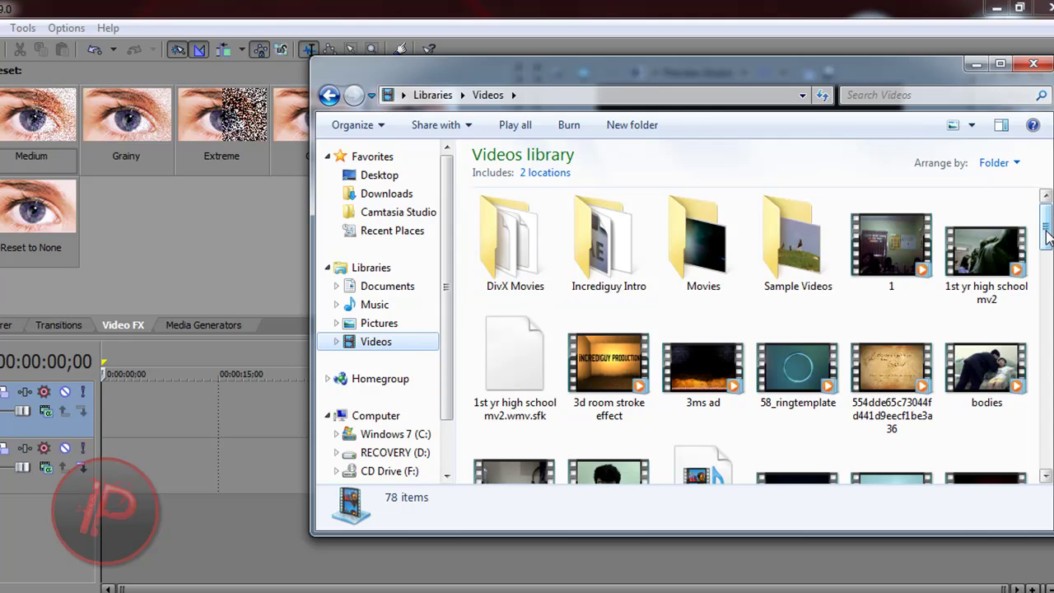
left_click_drag(1045, 239, 1046, 276)
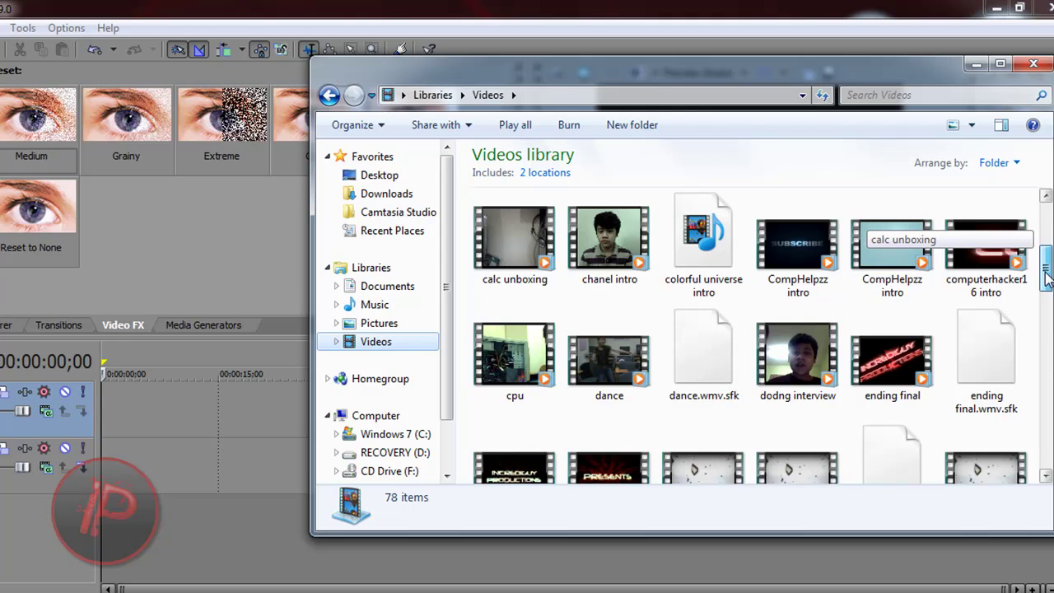
mouse_move(609, 239)
left_mouse_down()
mouse_move(216, 440)
mouse_move(103, 422)
left_mouse_up()
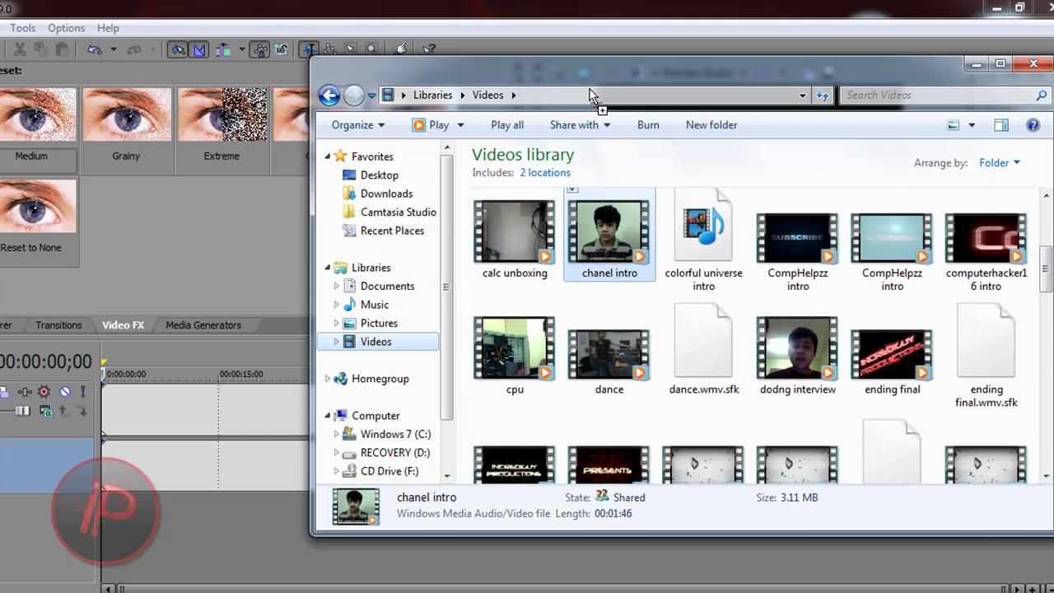
left_click(729, 8)
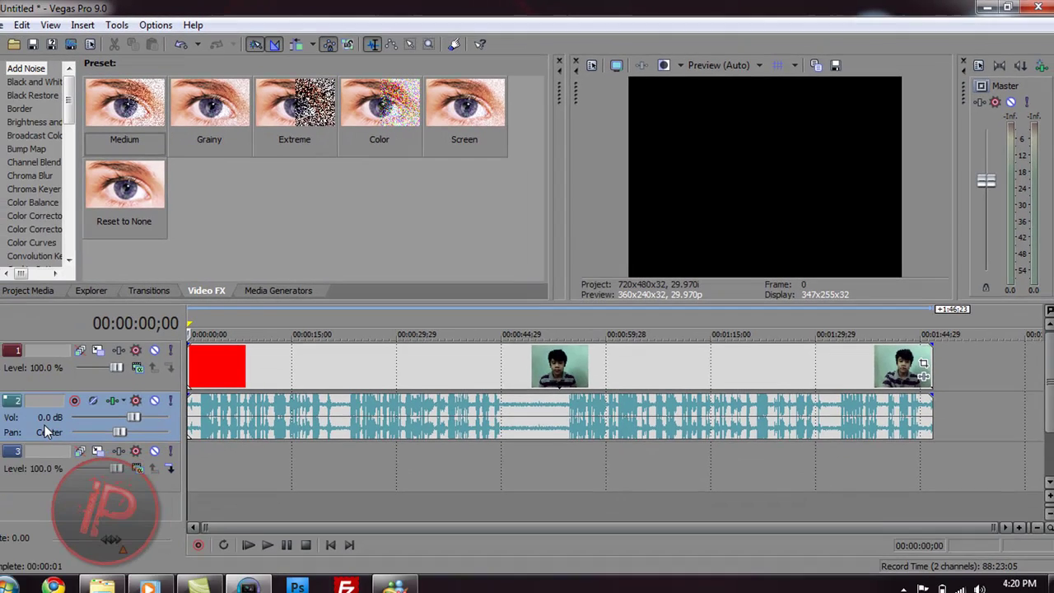
Step: Delete the clip's audio track and cut away the red opening at 00:00:04;29
key("Delete")
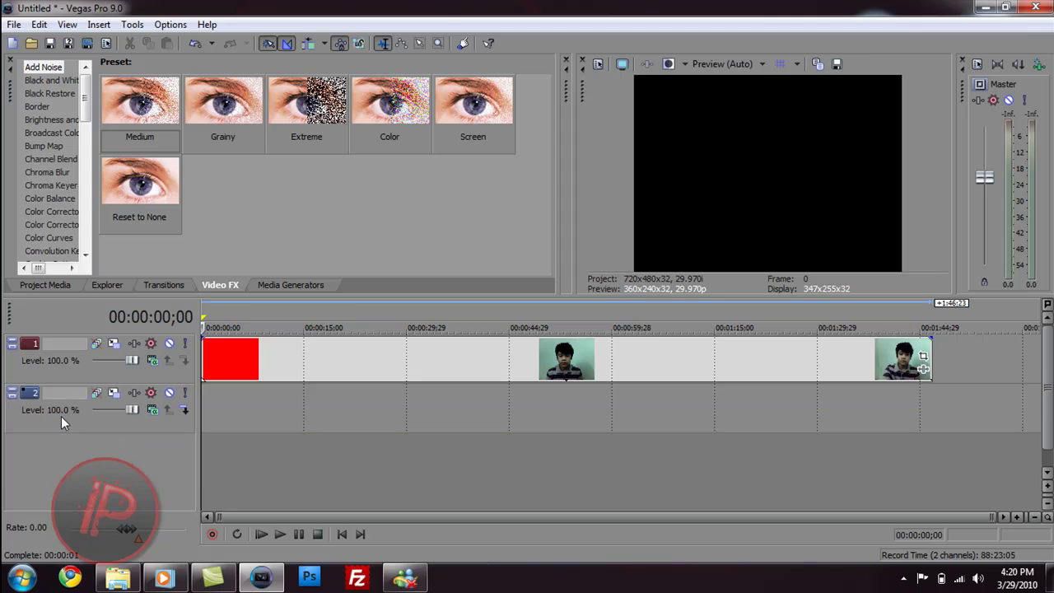
left_click(242, 367)
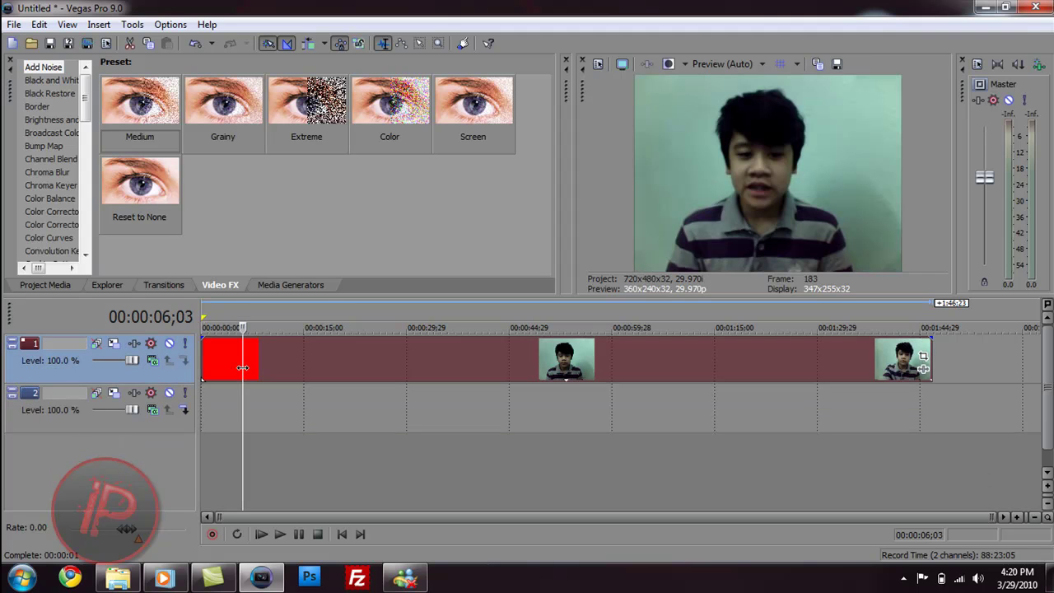
left_click(234, 367)
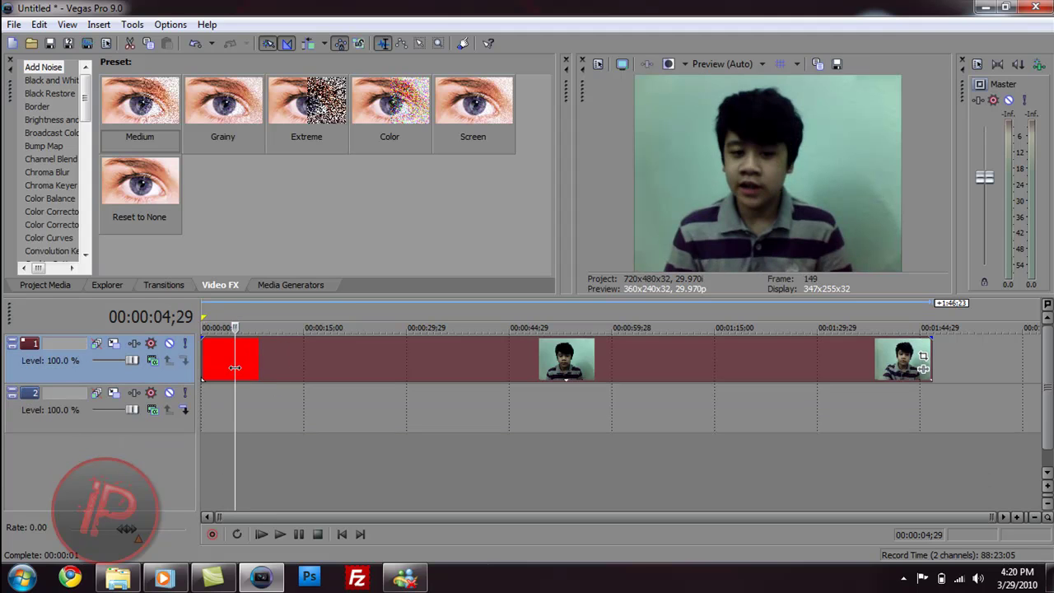
key("s")
left_click(224, 371)
key("Delete")
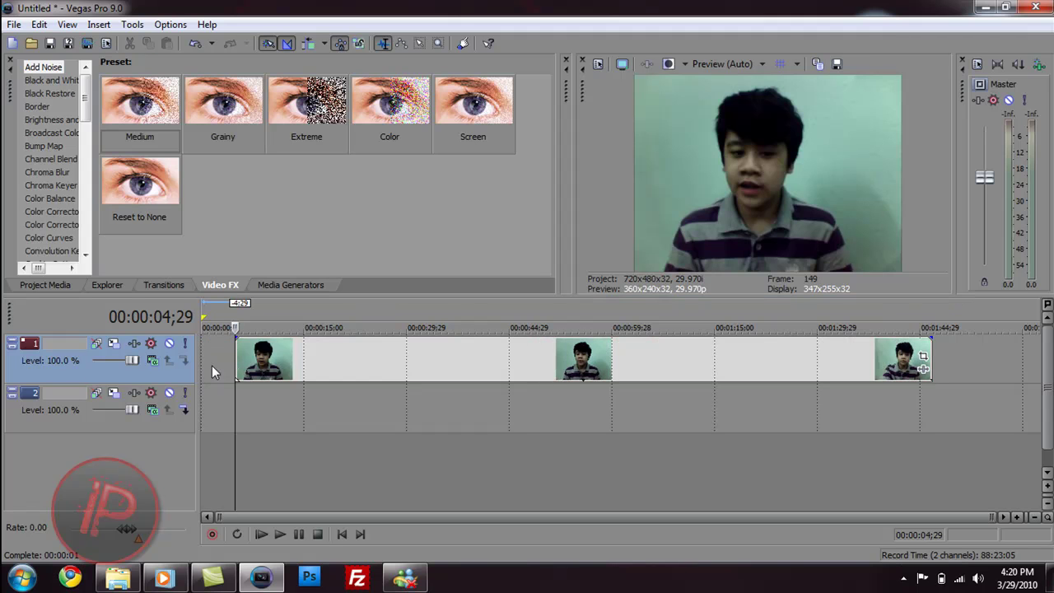
Step: Move the remaining webcam clip to the timeline start and return the cursor there
left_click(251, 368)
left_click_drag(251, 368, 217, 368)
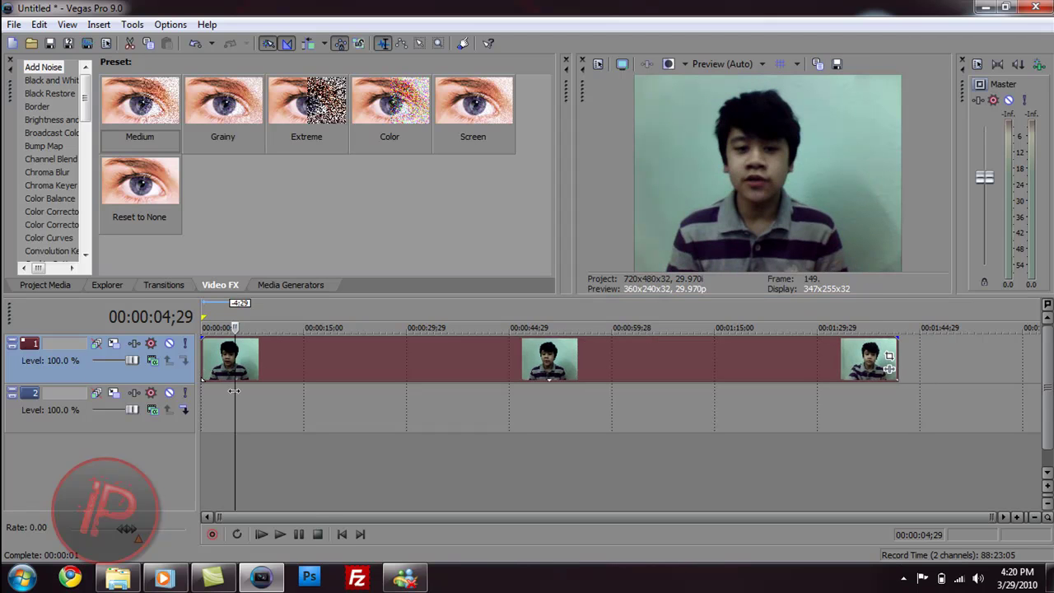
left_click(340, 539)
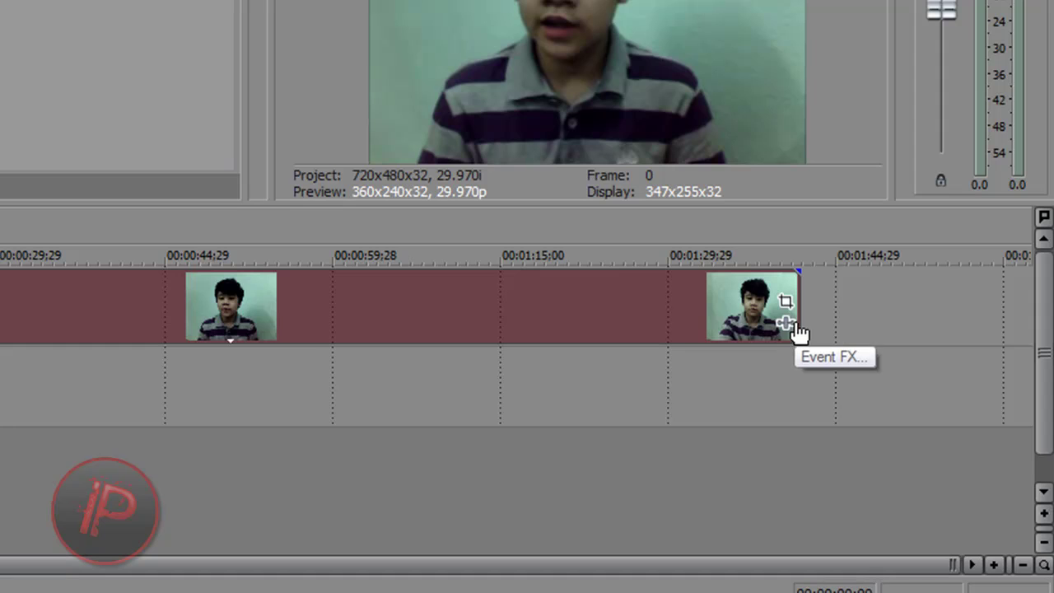
Step: Shorten the clip's end and add the Sony Chroma Keyer effect to it
mouse_move(795, 325)
left_mouse_down()
mouse_move(0, 329)
mouse_move(666, 377)
mouse_move(731, 349)
left_mouse_up()
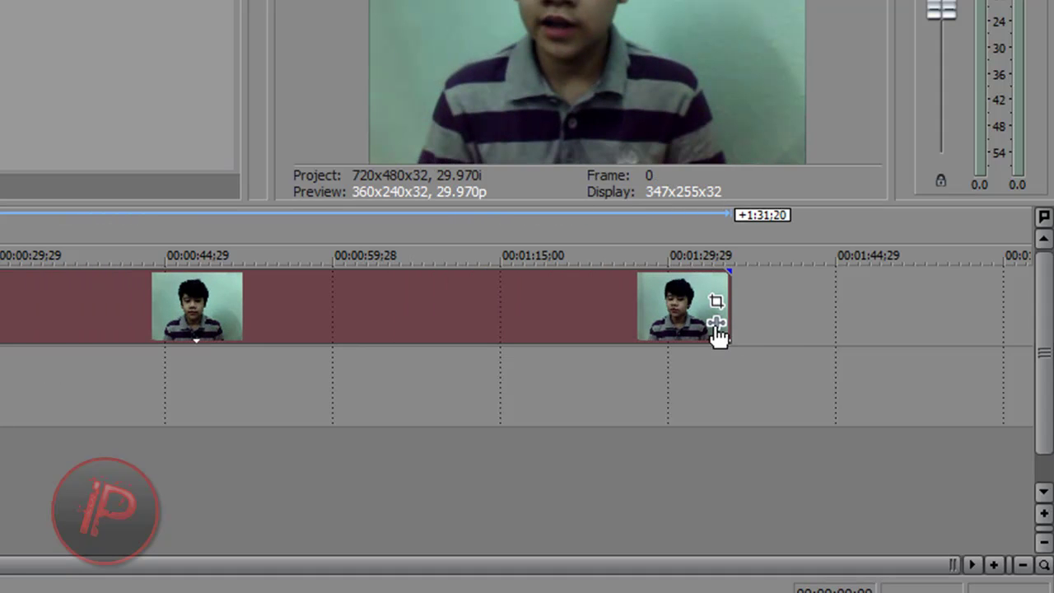
left_click(716, 324)
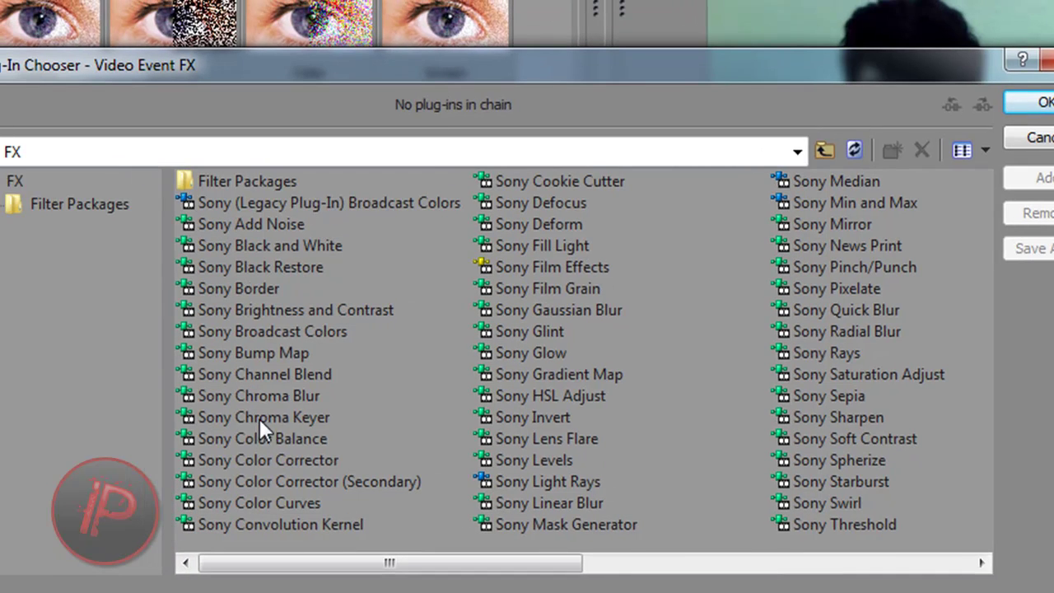
left_click(258, 416)
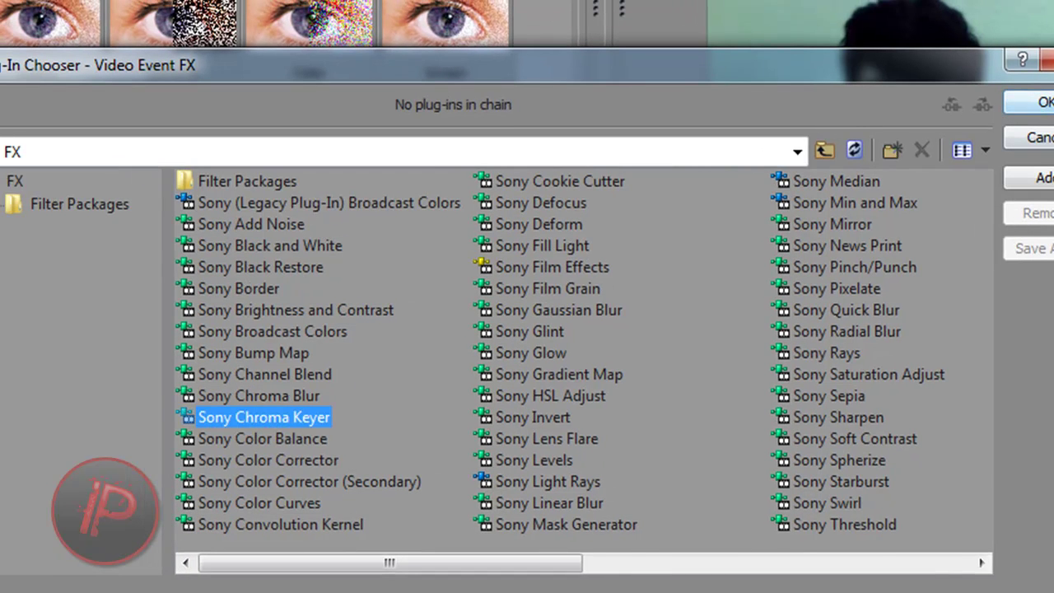
left_click(1039, 177)
left_click(1039, 102)
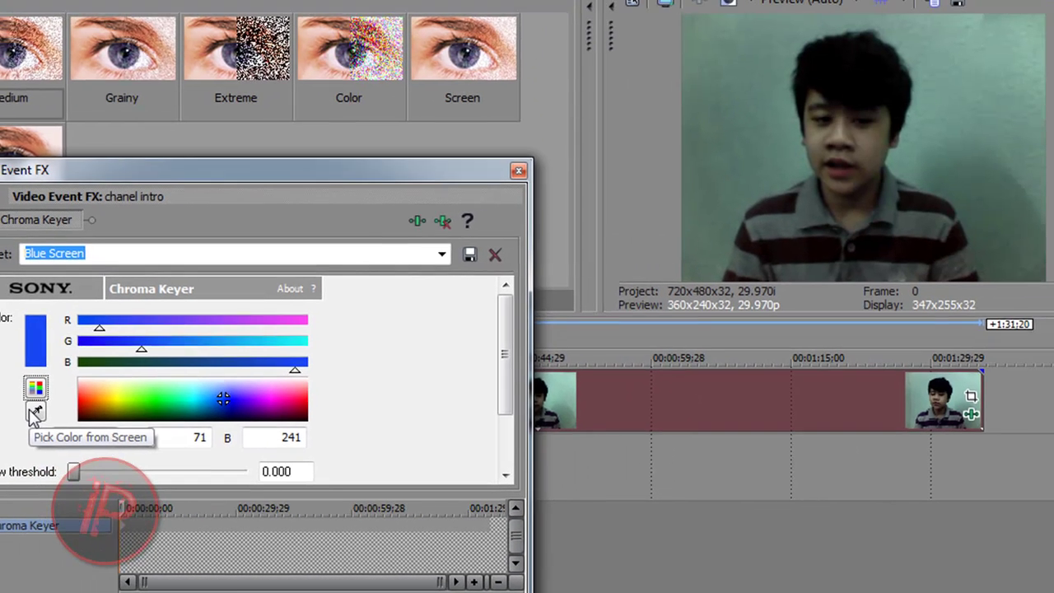
Step: Sample the green wall with the eyedropper, setting key colour 156, 198, 189
left_click(33, 405)
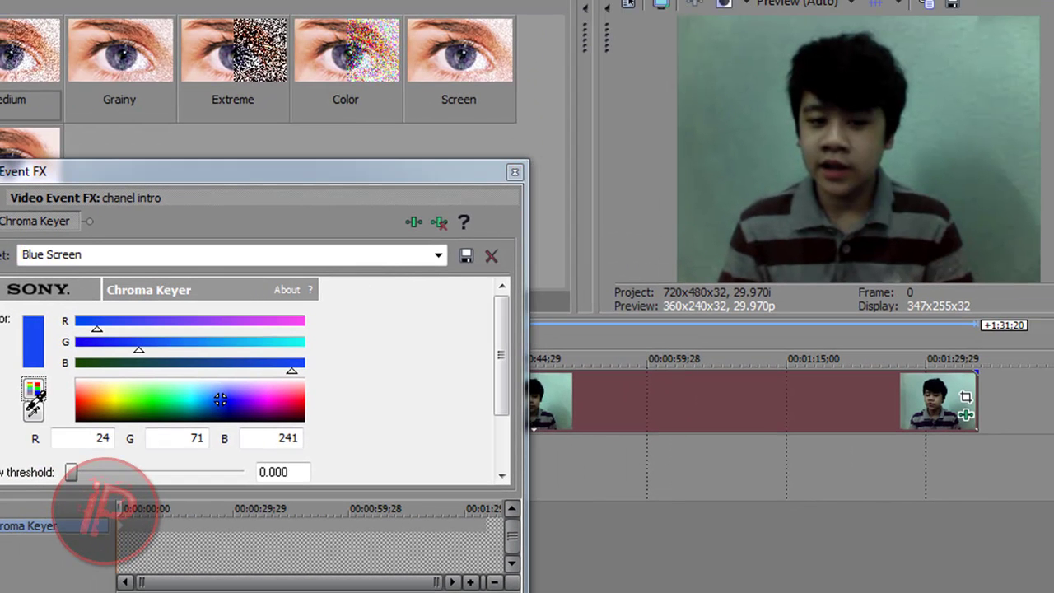
left_click(768, 52)
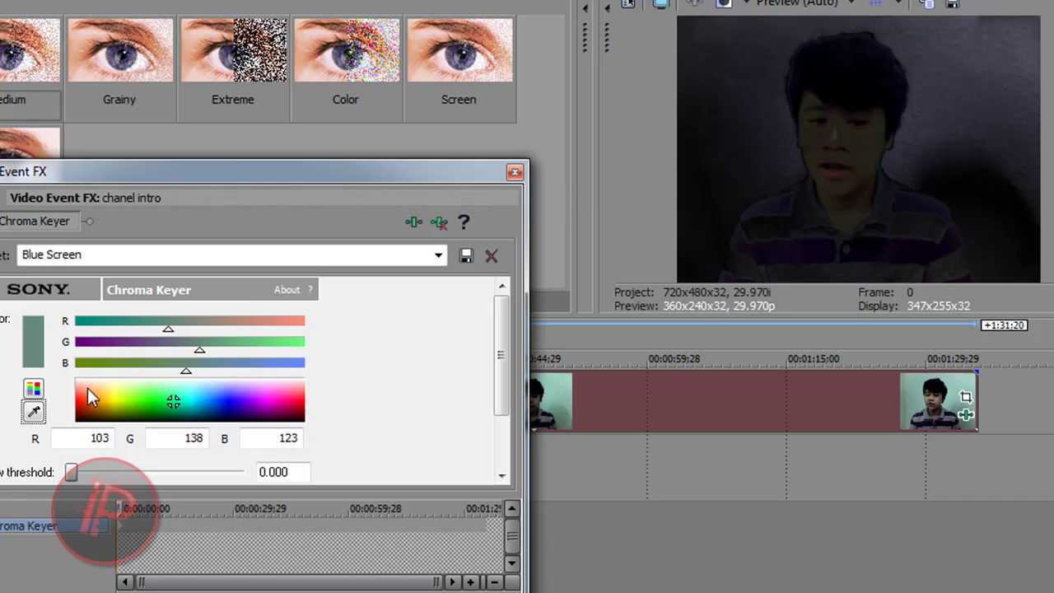
left_click_drag(74, 472, 47, 475)
left_click_drag(168, 329, 187, 325)
left_click(33, 412)
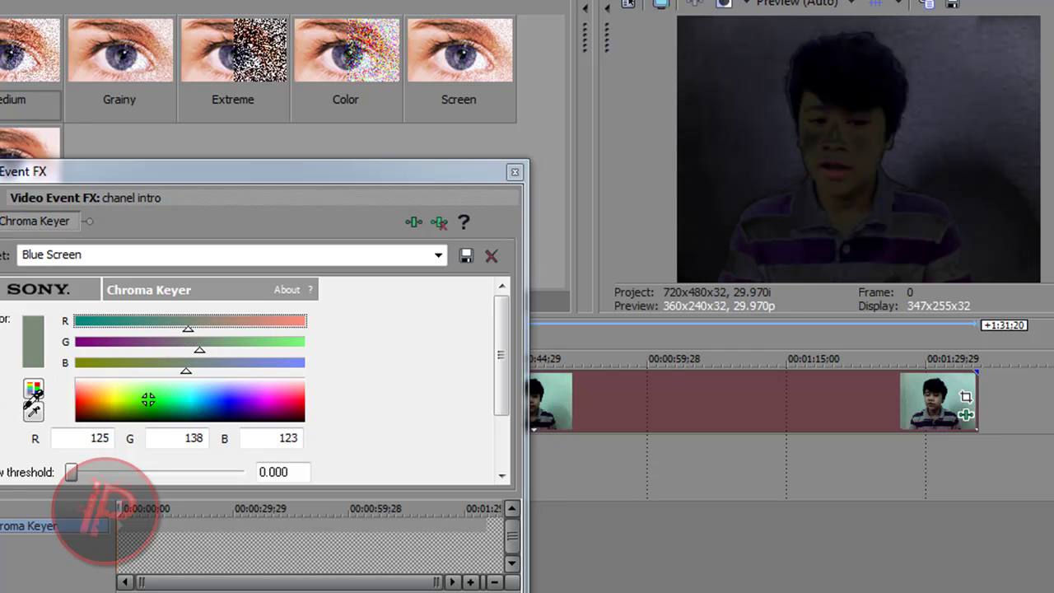
left_click(963, 387)
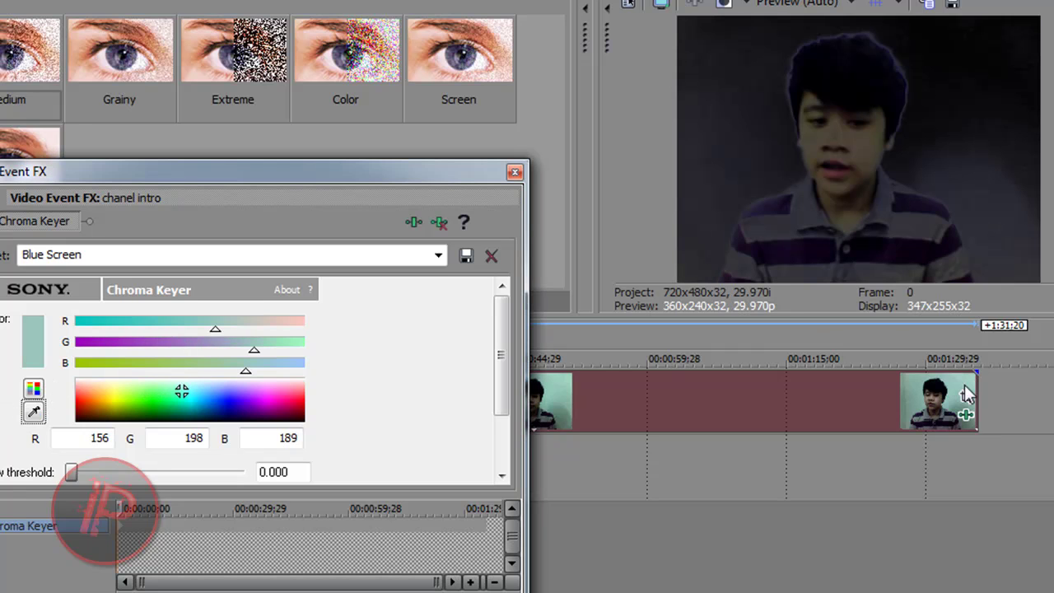
left_click(514, 173)
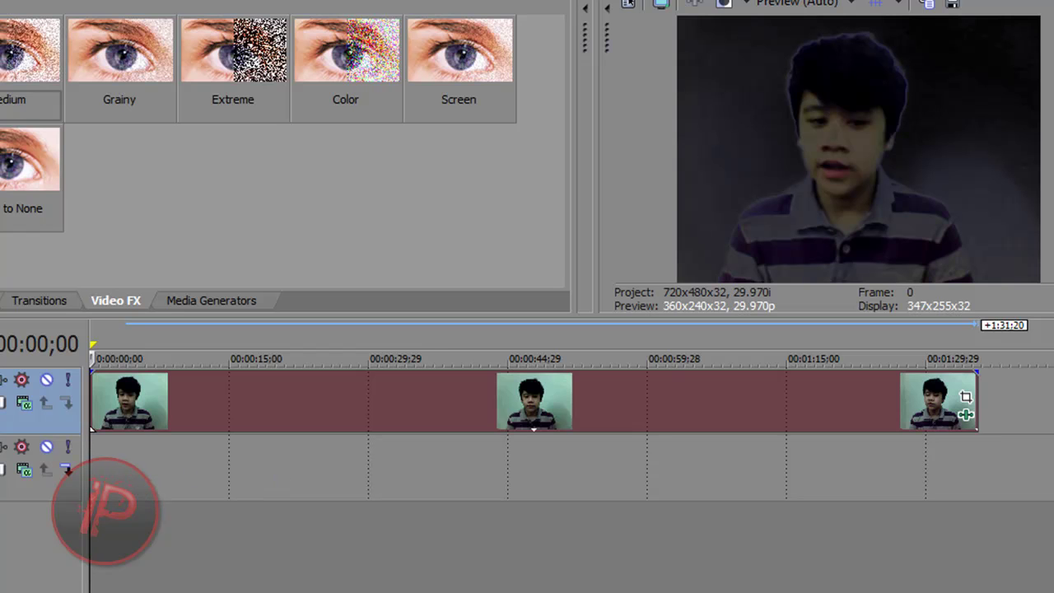
Step: Preview the keyed webcam clip briefly, then stop back at 00:00:00;00
key("space")
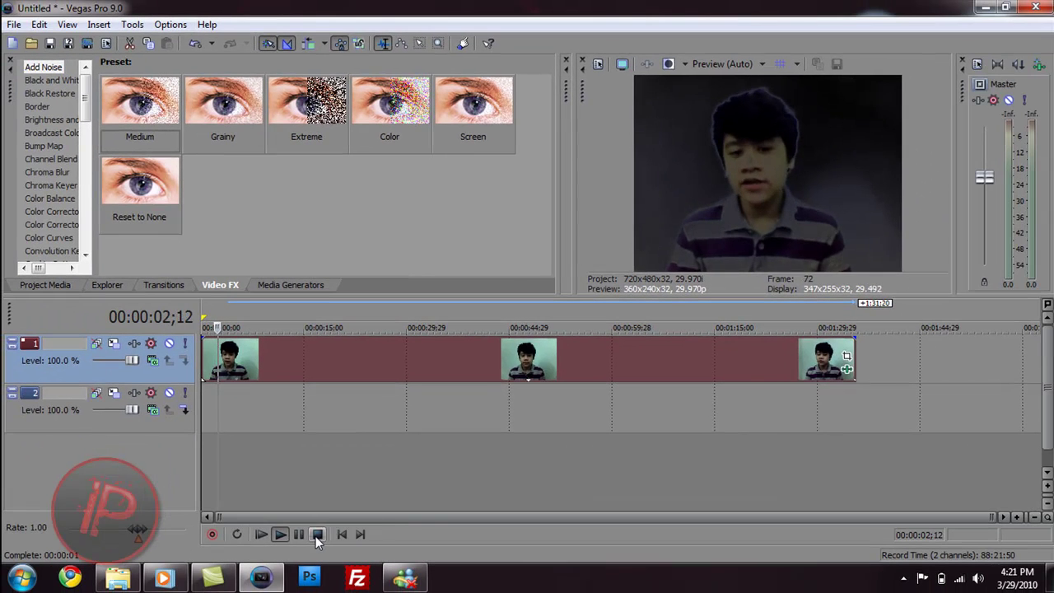
left_click(319, 534)
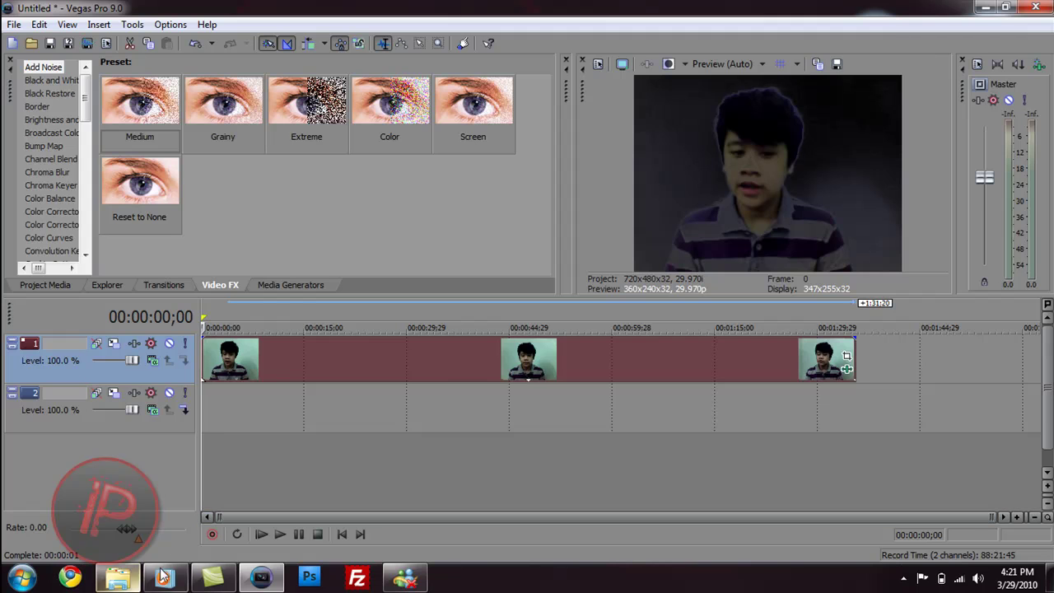
Step: Drag the 554dde65… QuickTime background video from the Videos library onto track 2
left_click(124, 580)
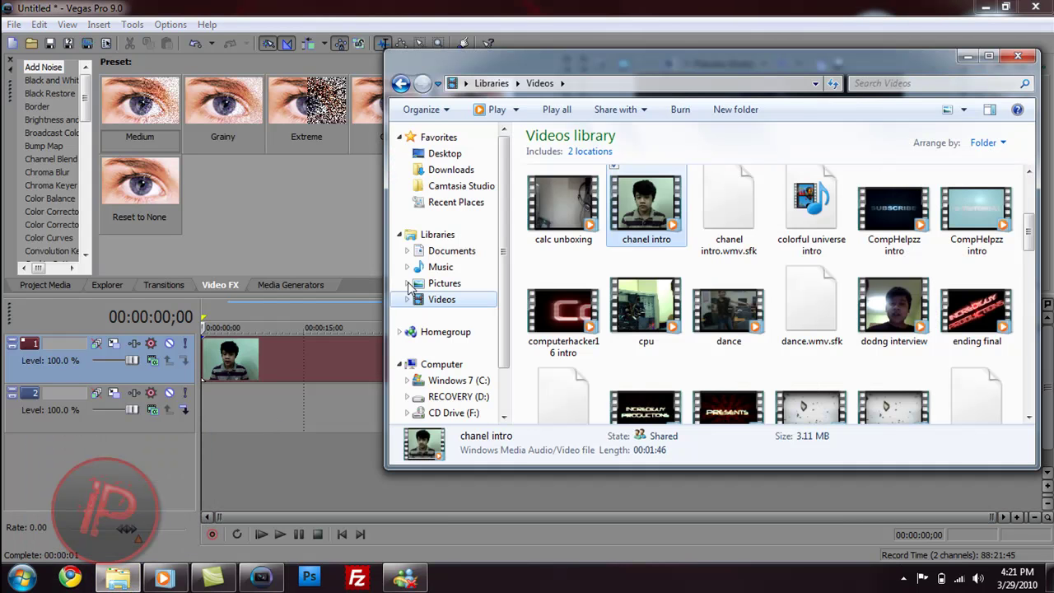
left_click_drag(1027, 228, 1023, 183)
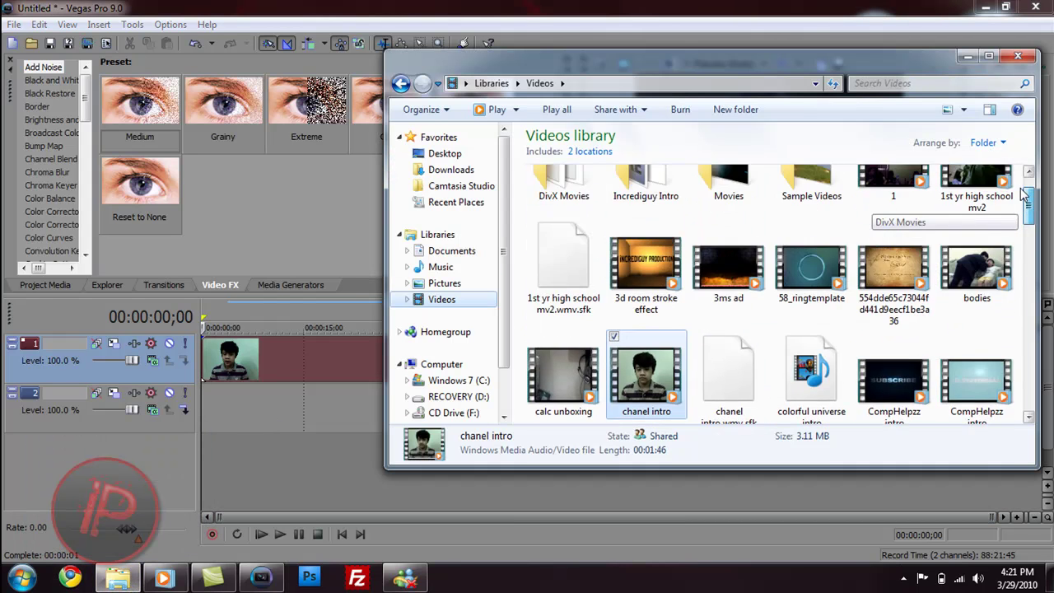
mouse_move(893, 326)
left_mouse_down()
mouse_move(682, 321)
mouse_move(209, 408)
left_mouse_up()
scroll(681, 321, "down", 1)
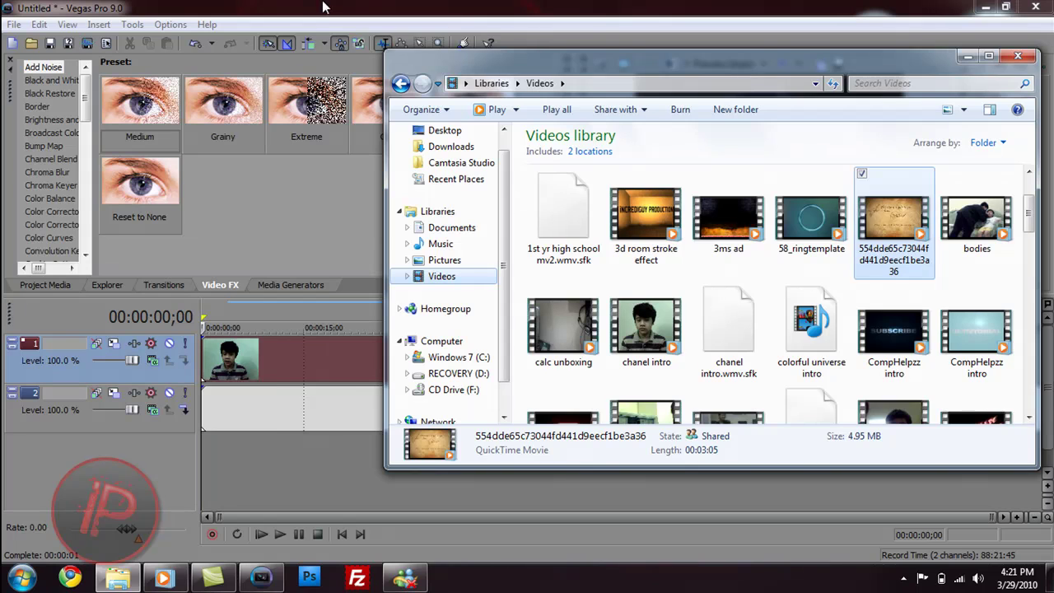
left_click(261, 409)
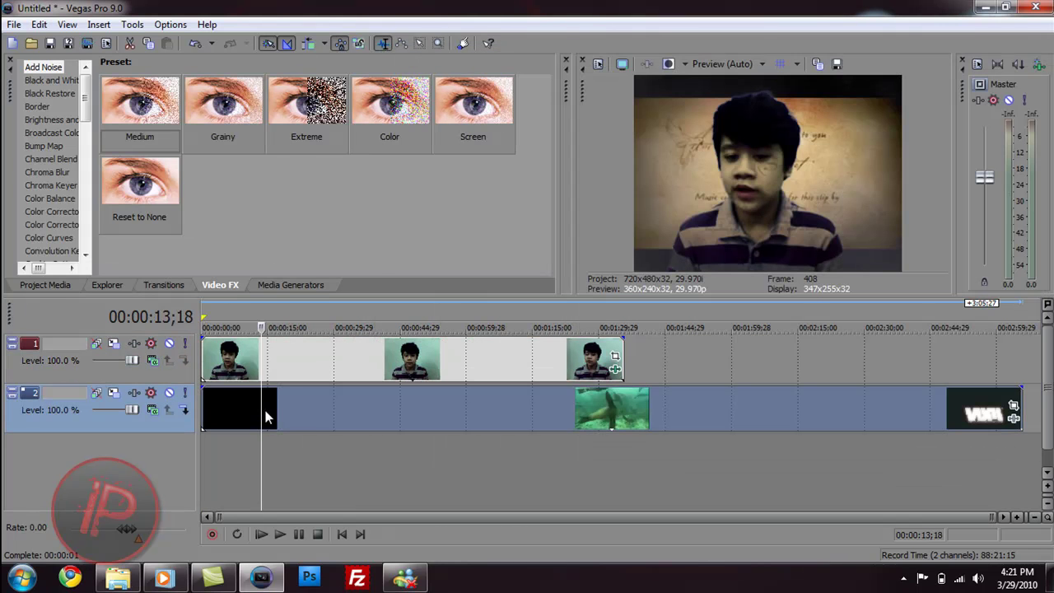
Step: Trim 15;20 off the start of the track 2 background clip
left_click(282, 412)
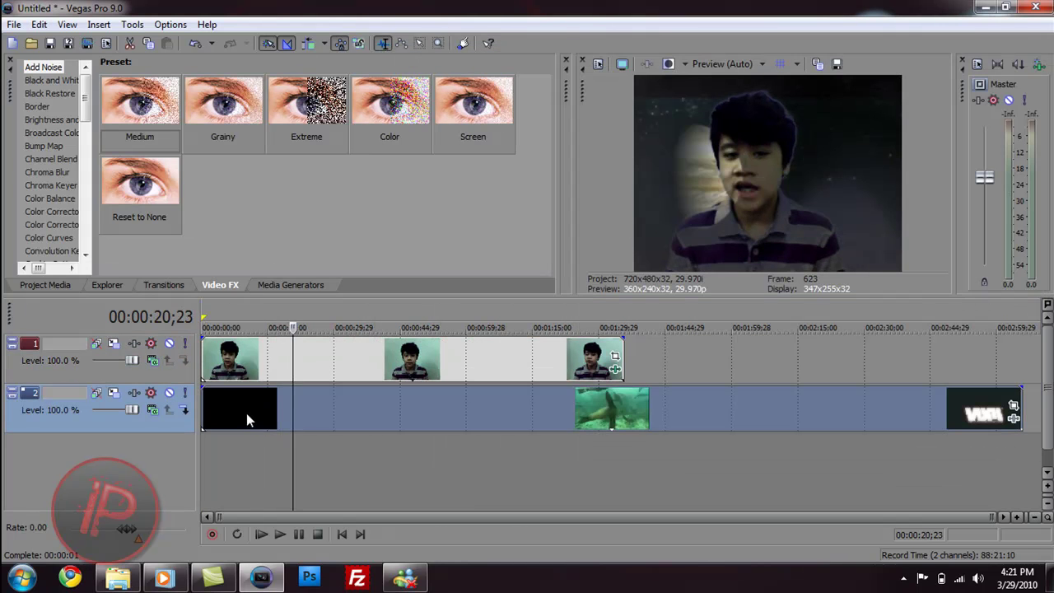
left_click(246, 413)
left_click(265, 411)
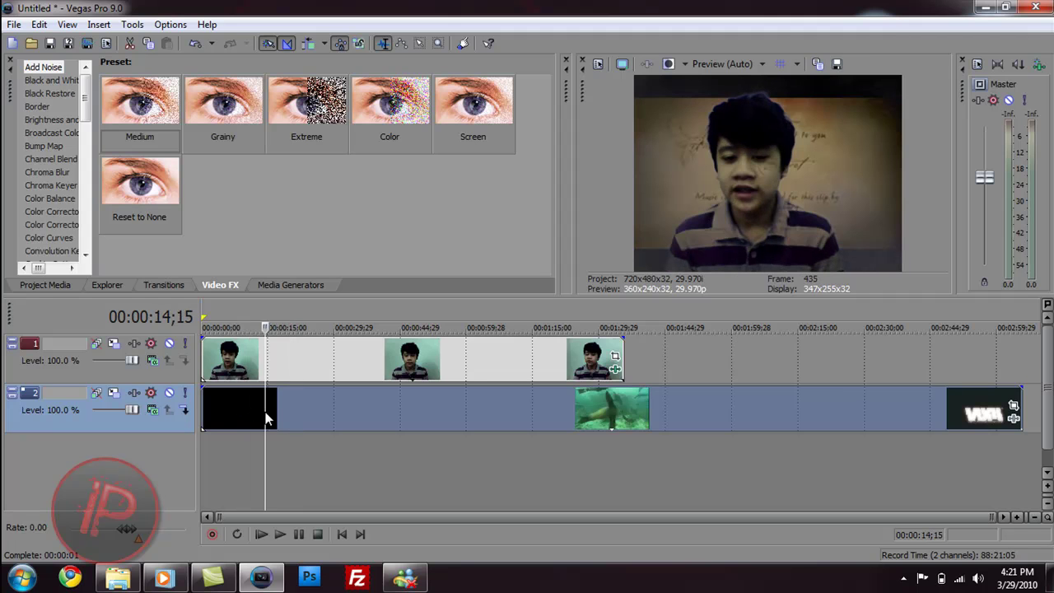
key("Right")
key("Right")
key("Right")
key("Right")
key("Right")
key("Right")
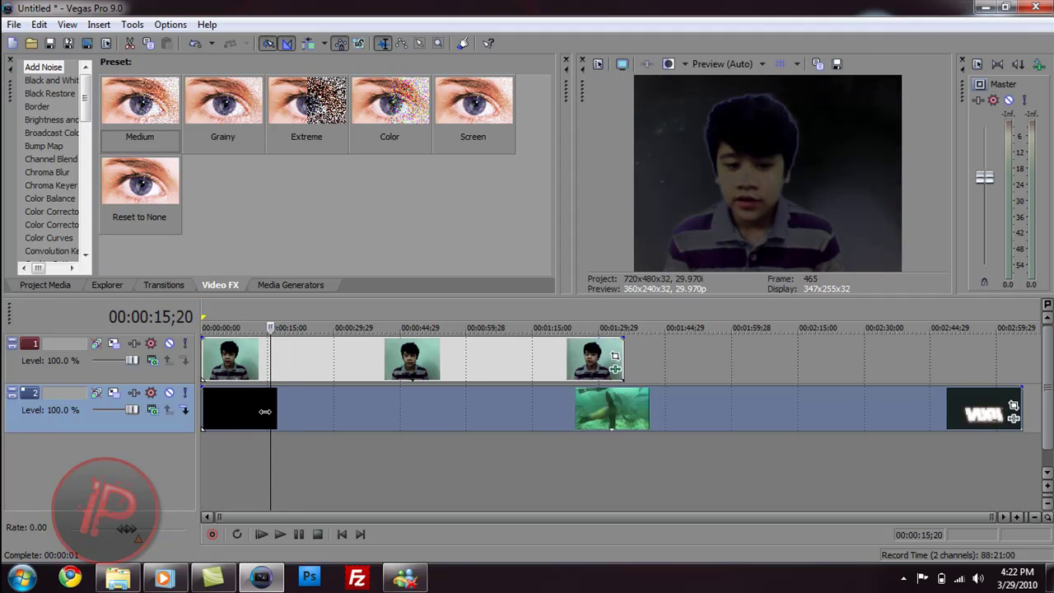
mouse_move(229, 397)
left_mouse_down()
mouse_move(340, 420)
mouse_move(209, 399)
left_mouse_up()
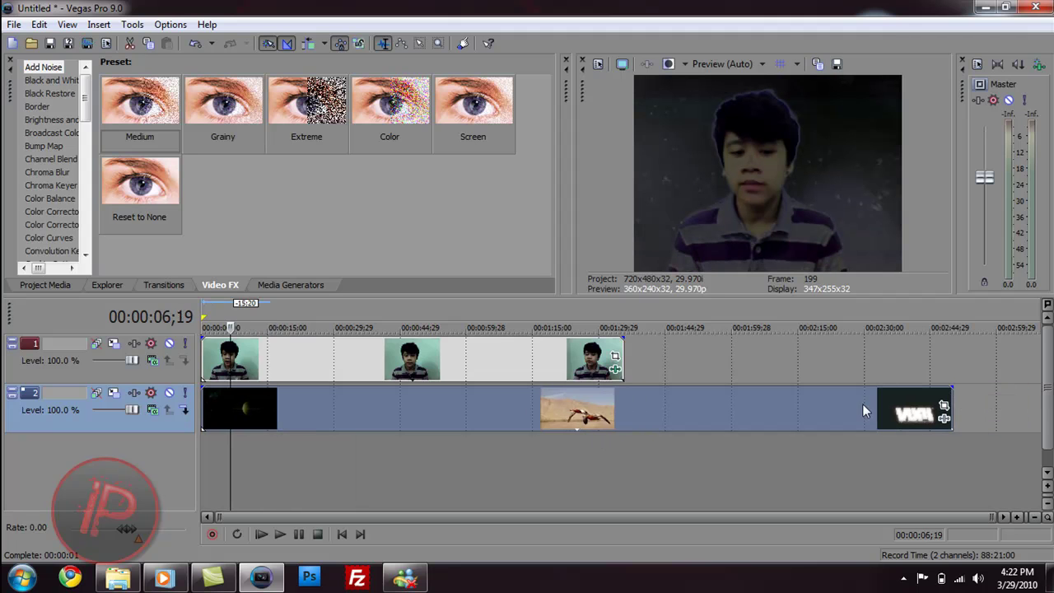
Step: Frame the background clip with the 4:3 Standard TV Pan/Crop preset
left_click(944, 405)
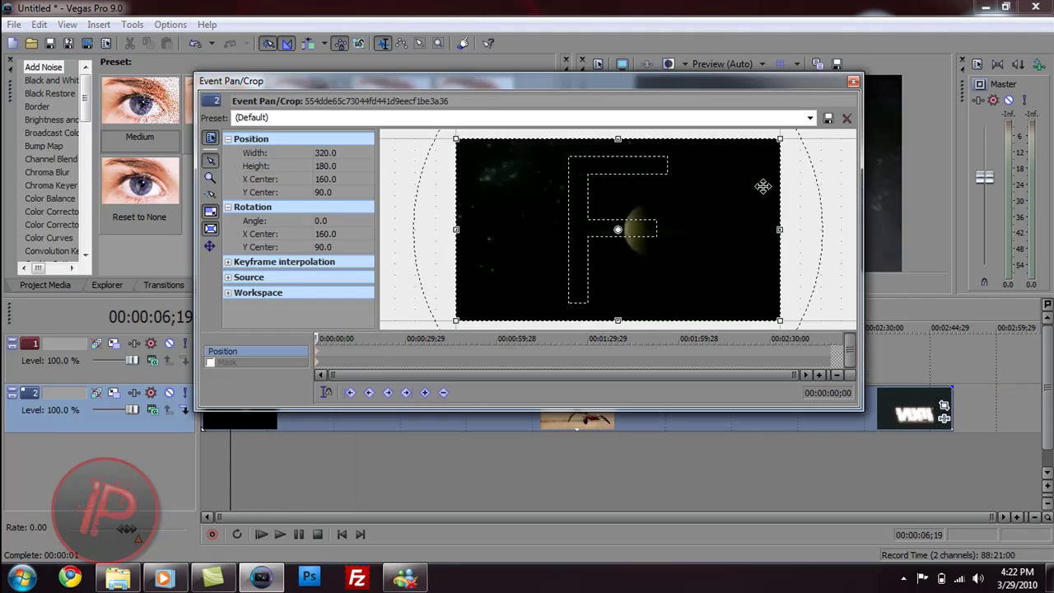
left_click(809, 118)
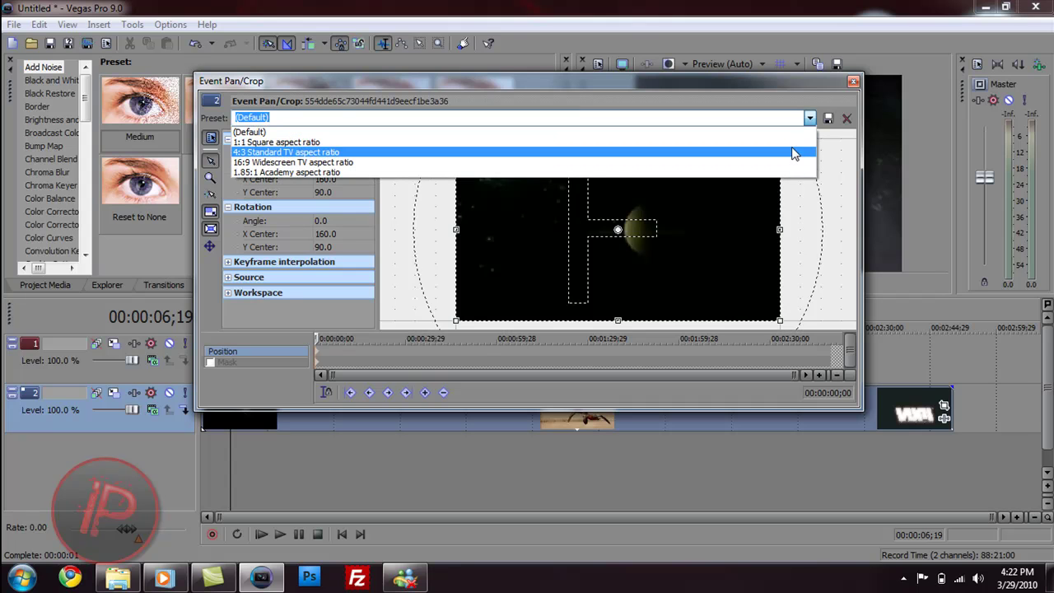
left_click(796, 152)
left_click(853, 81)
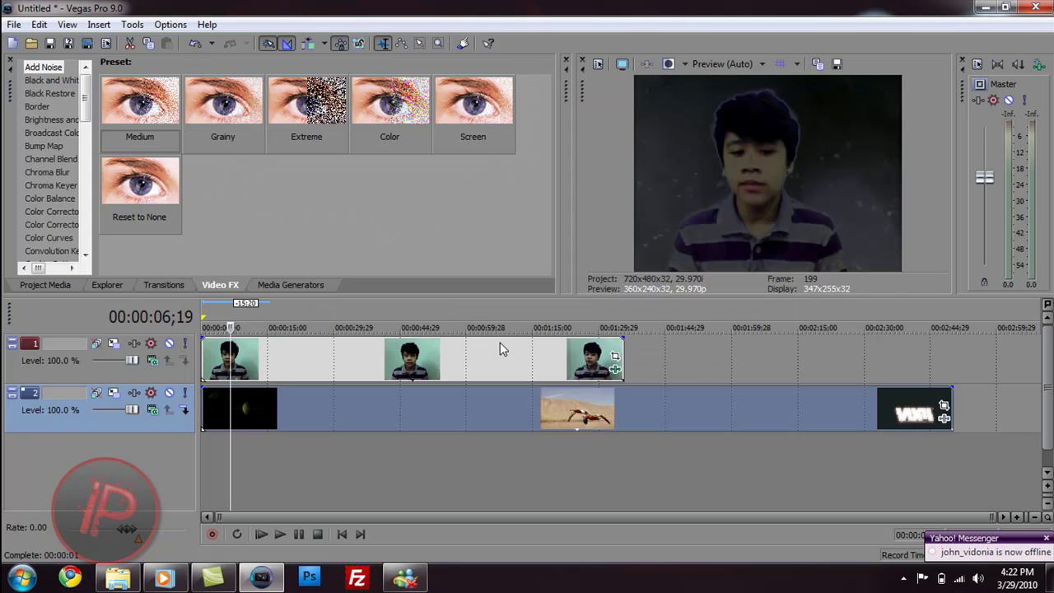
left_click(340, 534)
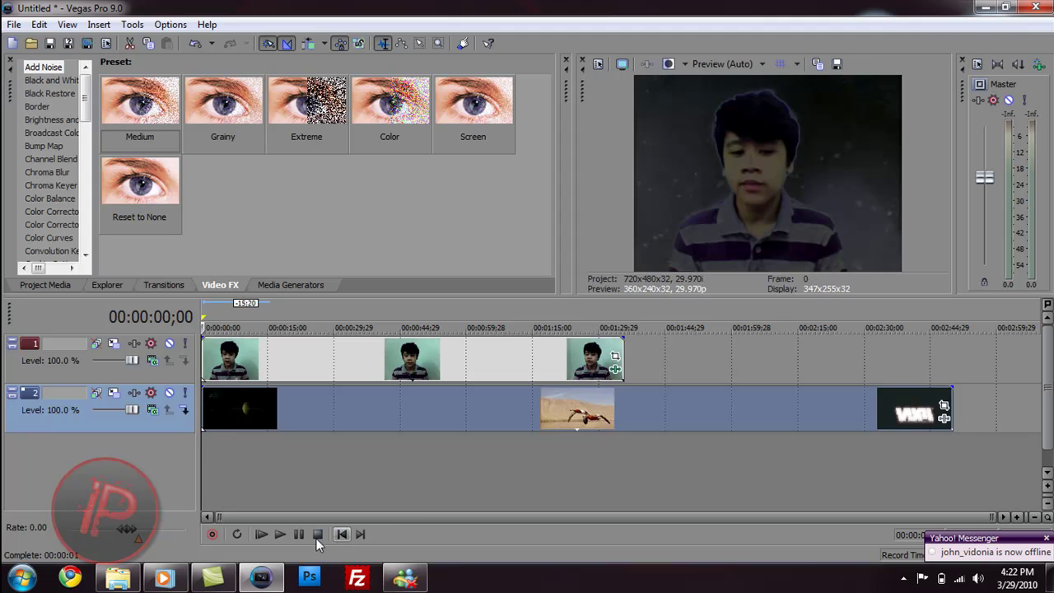
left_click(264, 534)
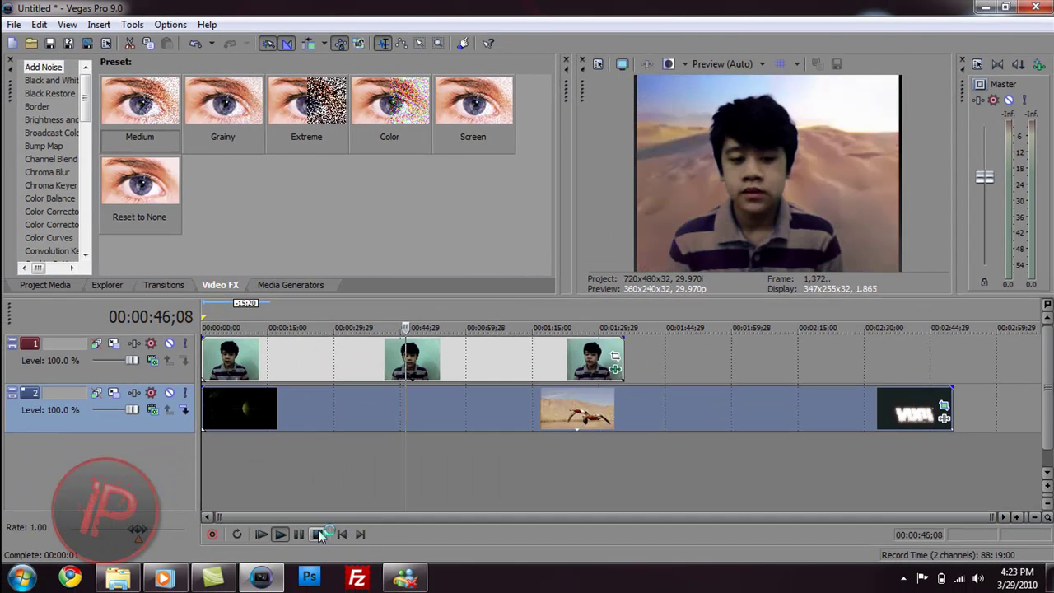
Step: Stop playback and minimise Vegas Pro
key("space")
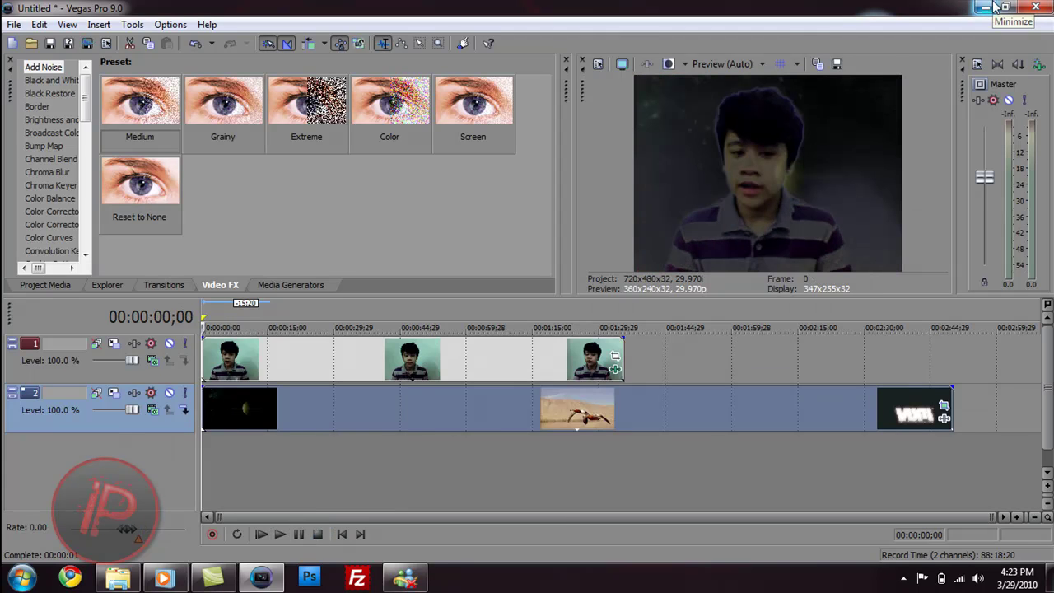
left_click(994, 6)
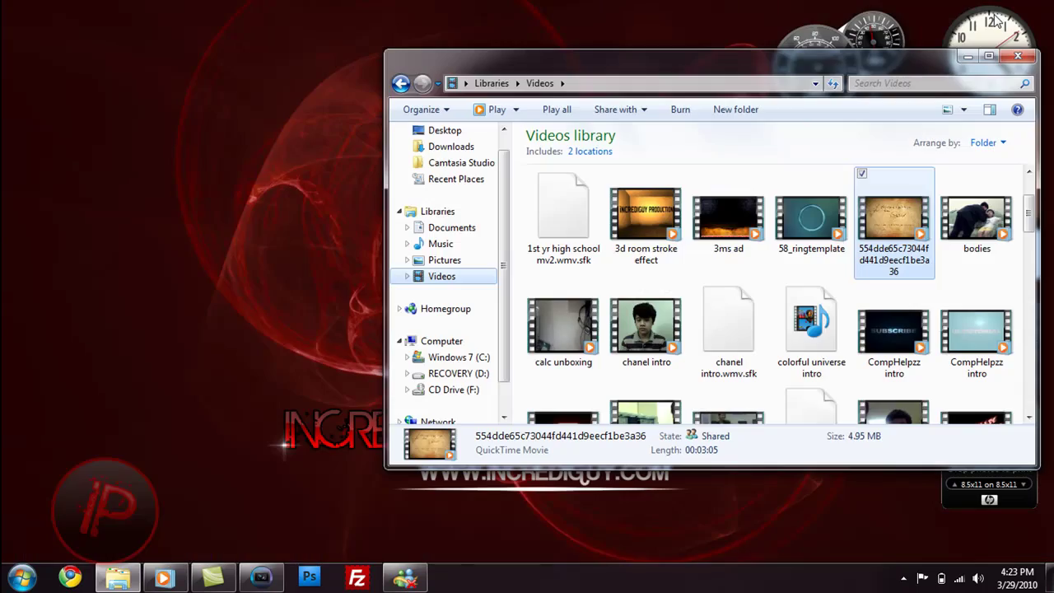